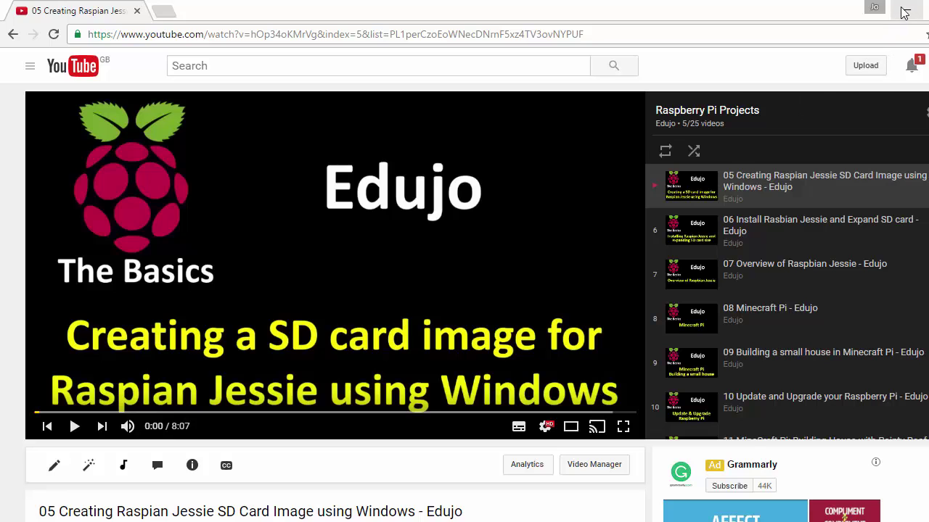
Switch from the browser to Win32 Disk Imager and choose the boot drive [E:\] as the device.
{"action": "left_click", "coordinate": [904, 13]}
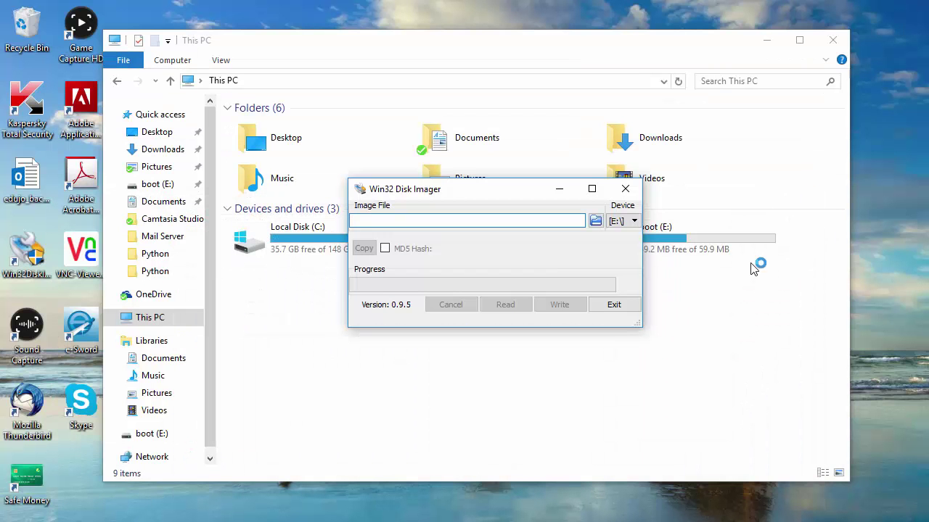
{"action": "left_click_drag", "start_coordinate": [481, 191], "coordinate": [369, 295]}
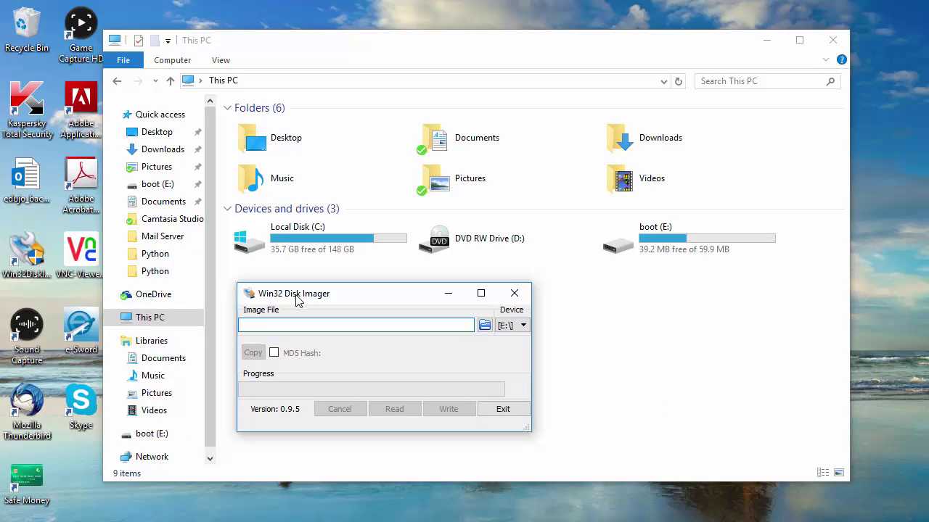
{"action": "left_click", "coordinate": [619, 251]}
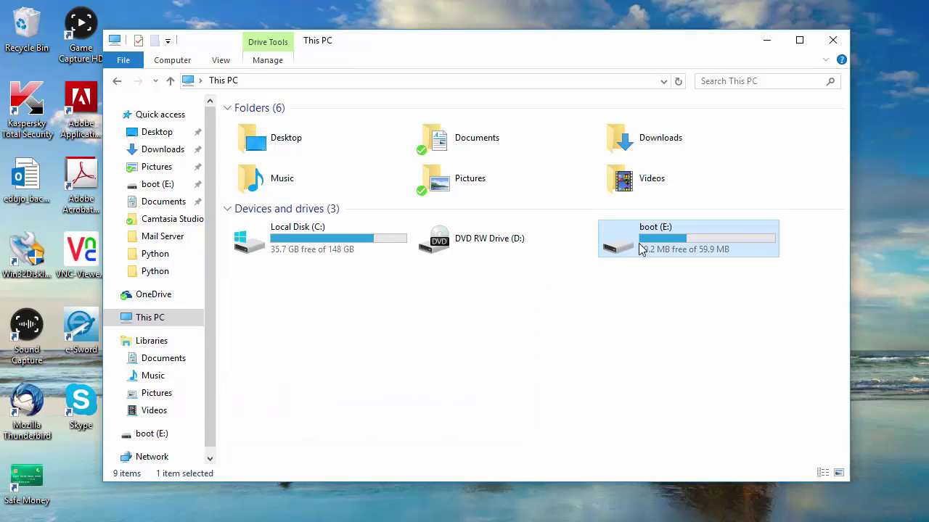
{"action": "key", "text": "alt+Tab"}
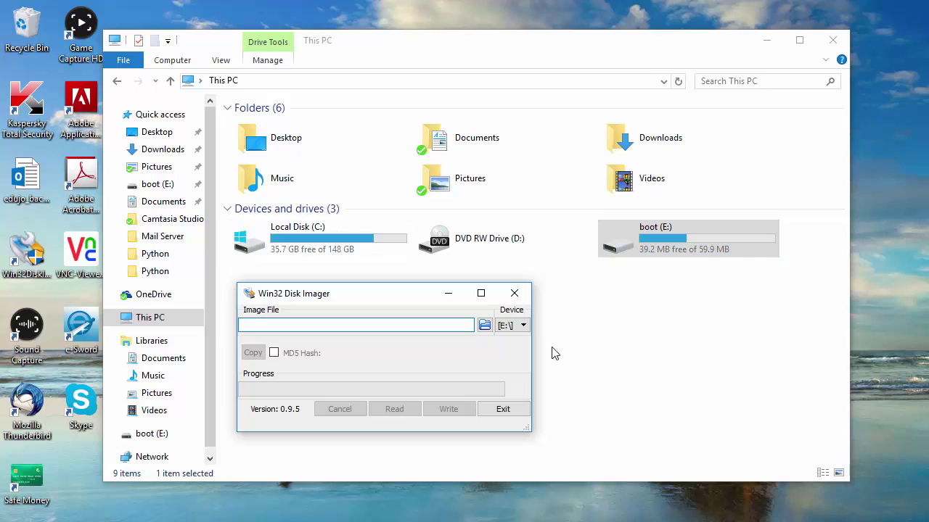
{"action": "left_click", "coordinate": [522, 326]}
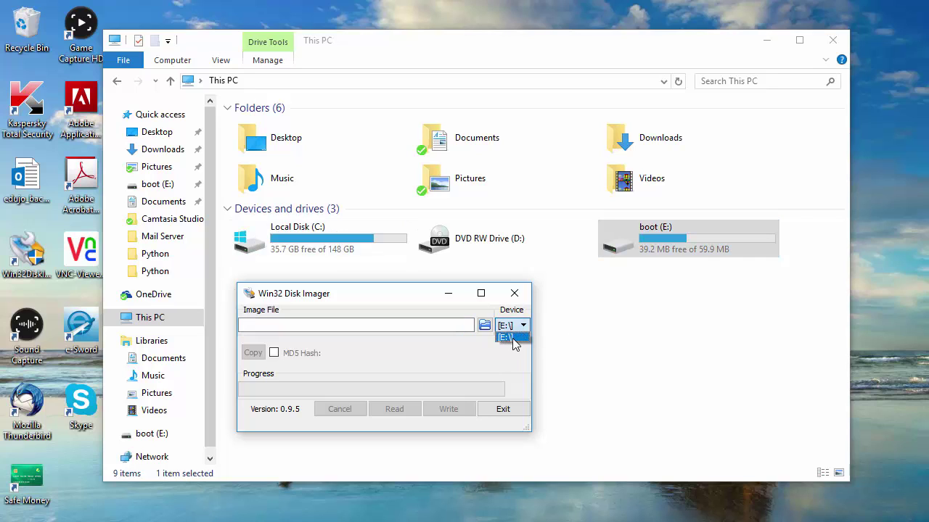
{"action": "left_click", "coordinate": [514, 338]}
Browse for the image file location in Documents > Raspberry Pi > Raspi-server-backup > Mail Server.
{"action": "left_click", "coordinate": [436, 324]}
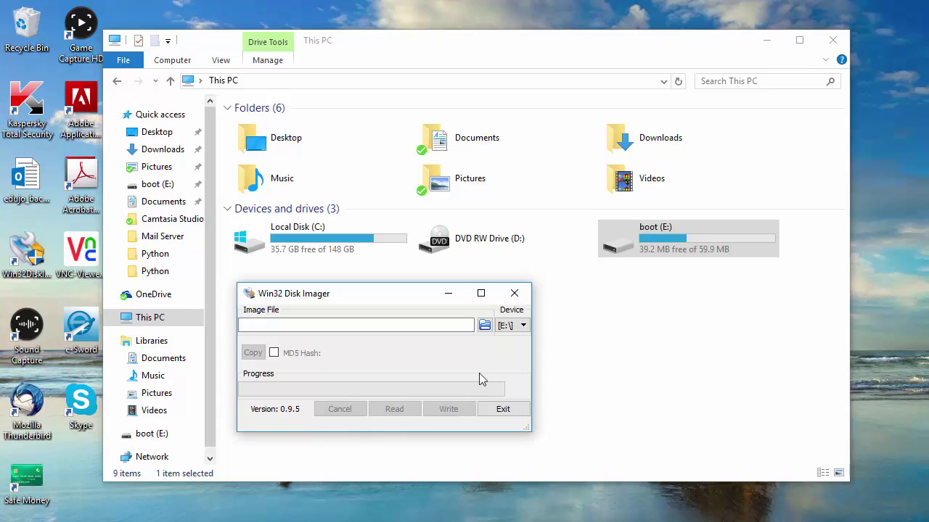
{"action": "left_click", "coordinate": [484, 326]}
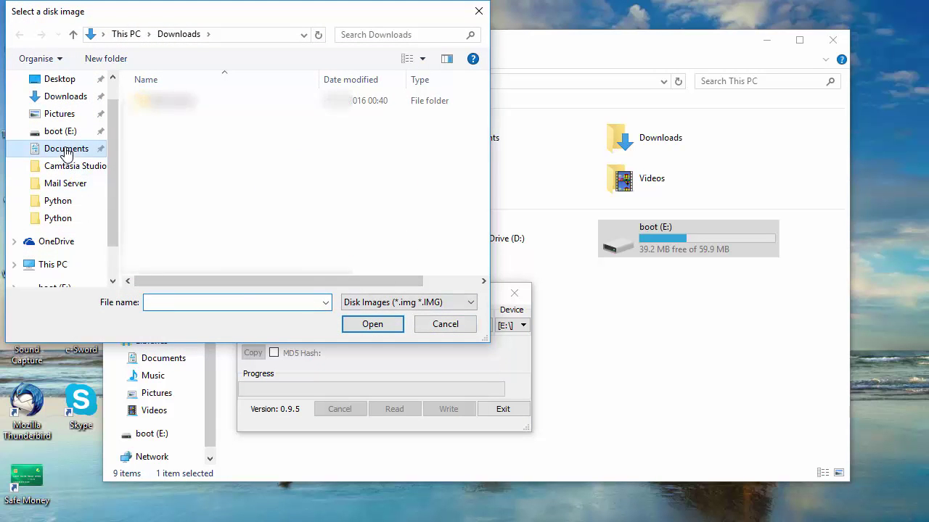
{"action": "left_click", "coordinate": [66, 150]}
{"action": "scroll", "coordinate": [218, 161], "scroll_direction": "down", "scroll_amount": 20}
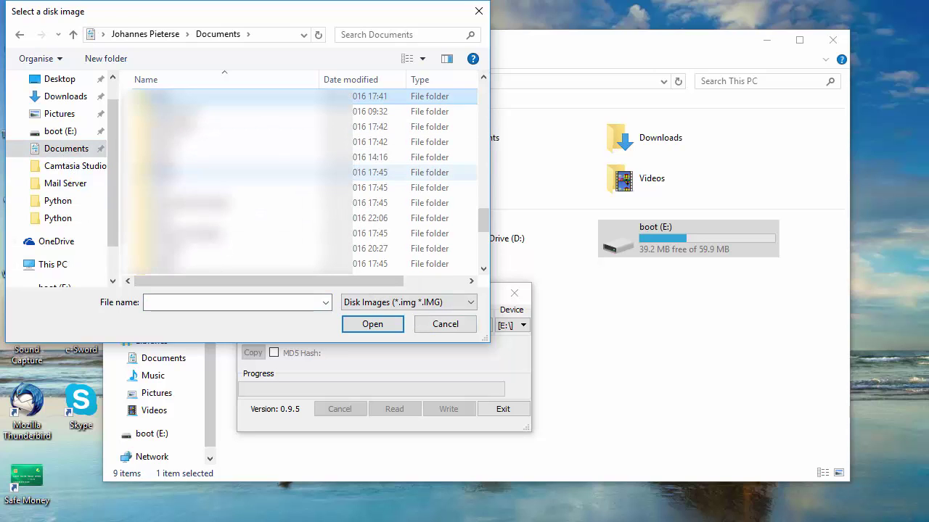
{"action": "double_click", "coordinate": [174, 111]}
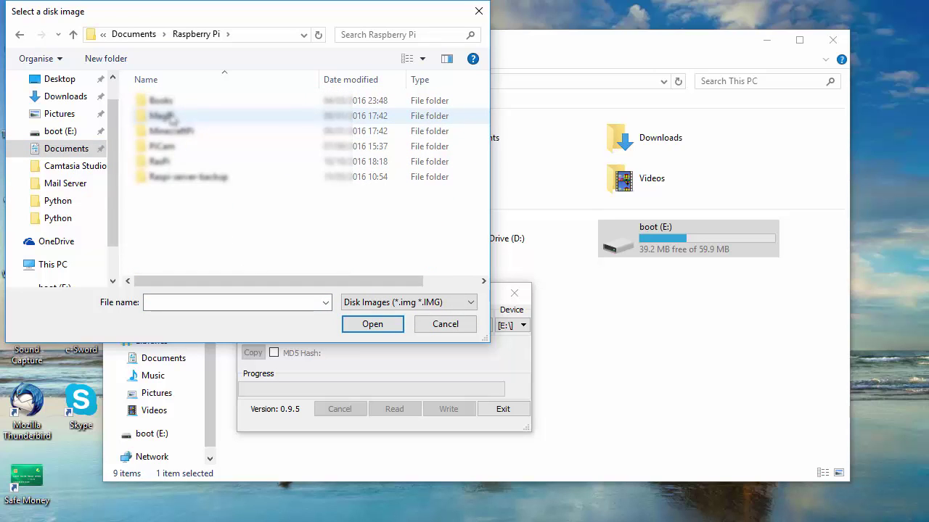
{"action": "double_click", "coordinate": [159, 179]}
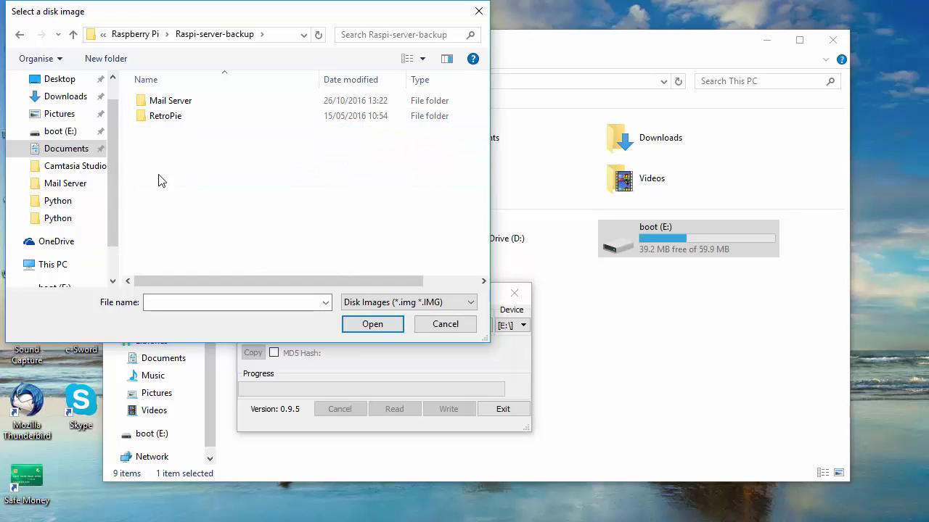
{"action": "double_click", "coordinate": [172, 105]}
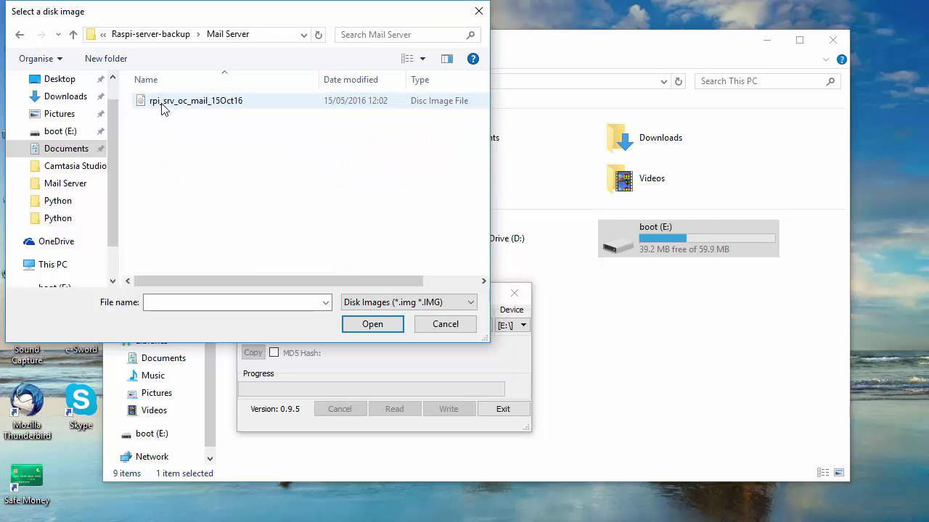
Name the new backup image rpi_srv_oc_mail_126Oct16, basing it on the existing 15Oct16 file name, and accept it.
{"action": "left_click", "coordinate": [204, 105]}
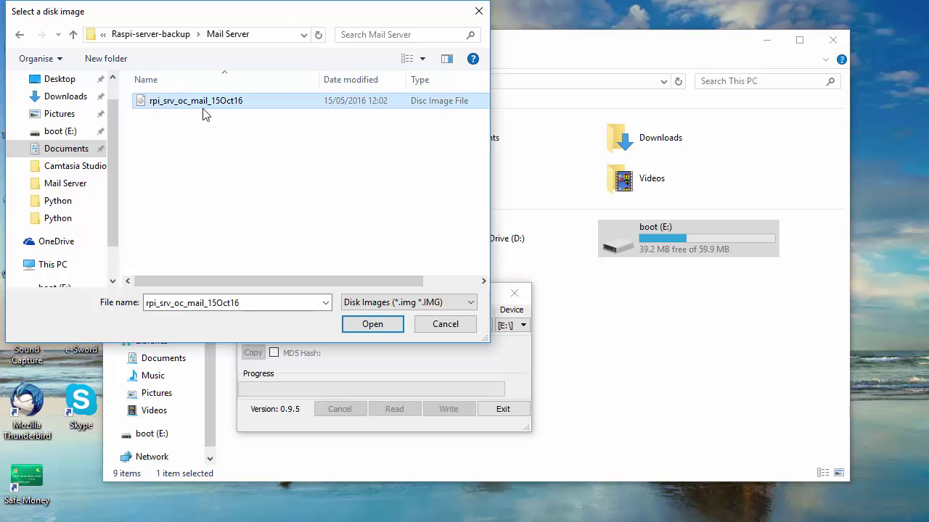
{"action": "left_click", "coordinate": [216, 303]}
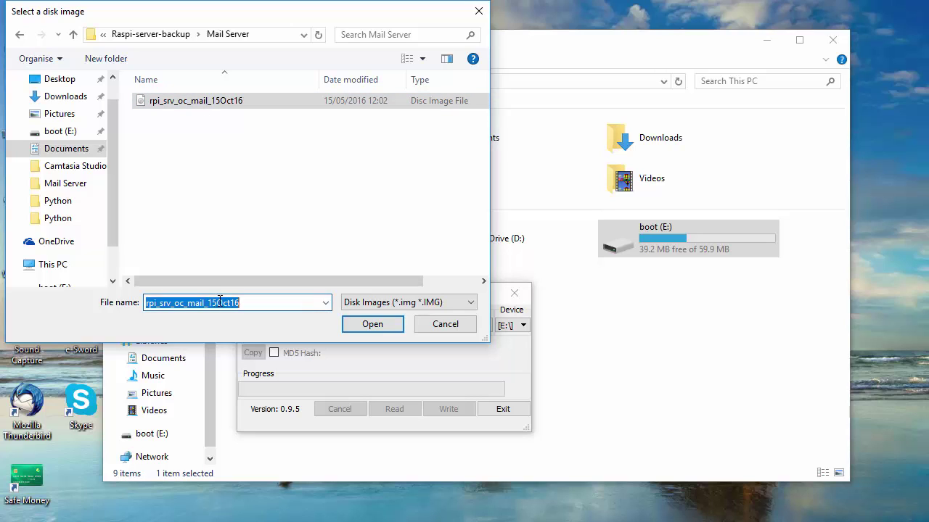
{"action": "left_click", "coordinate": [216, 303]}
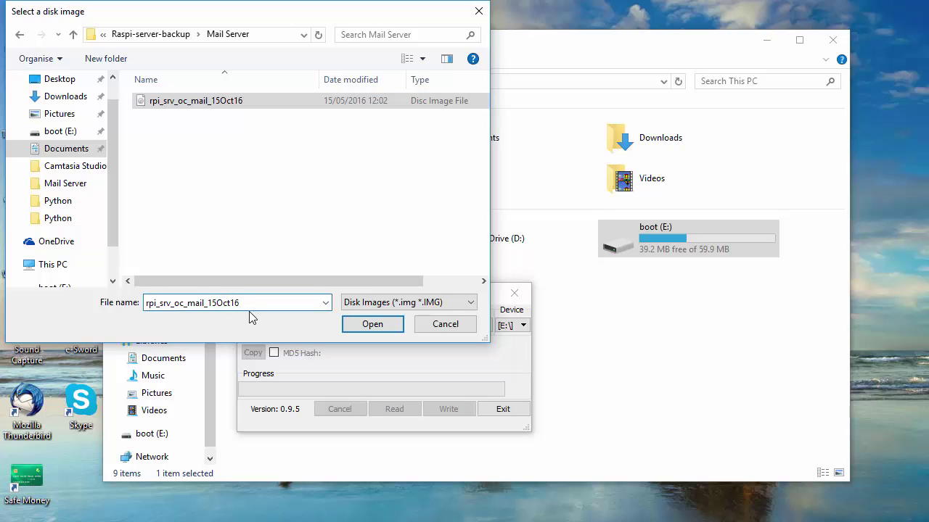
{"action": "key", "text": "BackSpace"}
{"action": "type", "text": "26"}
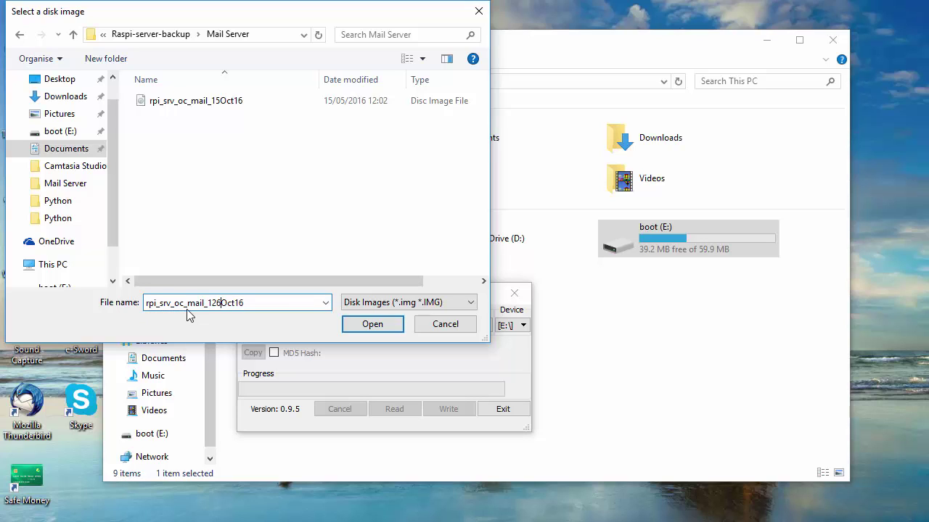
{"action": "left_click", "coordinate": [269, 305]}
{"action": "left_click", "coordinate": [360, 326]}
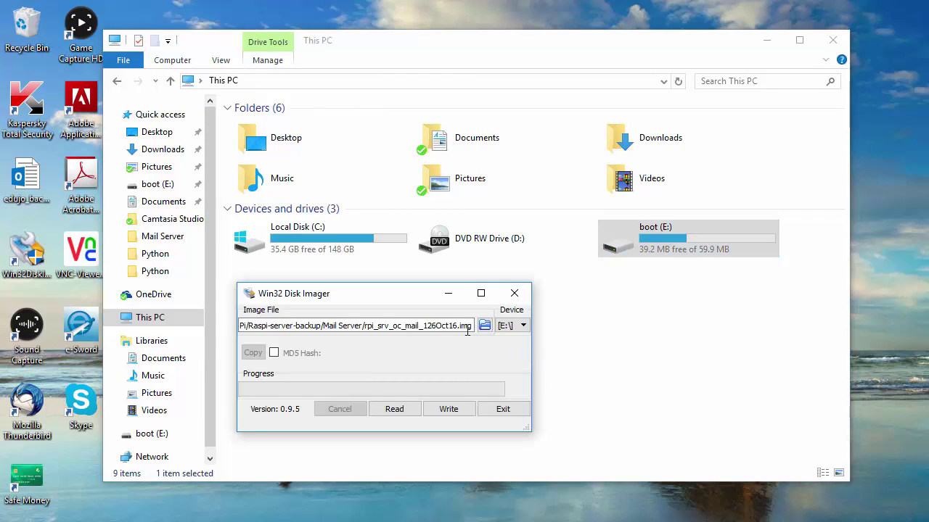
Review the full image file path from the file name back to the drive letter.
{"action": "left_click_drag", "start_coordinate": [472, 327], "coordinate": [365, 328]}
{"action": "key", "text": "Left"}
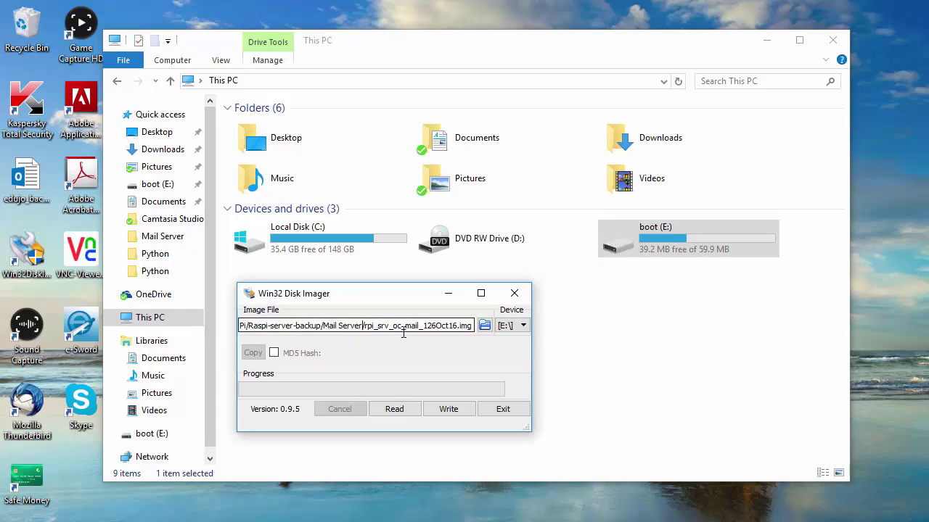
{"action": "key", "text": "Left"}
{"action": "key", "text": "Left"}
{"action": "key", "text": "Left"}
{"action": "key", "text": "Left"}
{"action": "key", "text": "Left"}
{"action": "key", "text": "Left"}
{"action": "key", "text": "Left"}
{"action": "key", "text": "Left"}
{"action": "key", "text": "Left"}
{"action": "key", "text": "Left"}
{"action": "key", "text": "Left"}
{"action": "key", "text": "Left"}
{"action": "key", "text": "Left"}
{"action": "key", "text": "Left"}
{"action": "key", "text": "Left"}
{"action": "key", "text": "Left"}
{"action": "key", "text": "Left"}
{"action": "key", "text": "Left"}
{"action": "key", "text": "Left"}
{"action": "key", "text": "Left"}
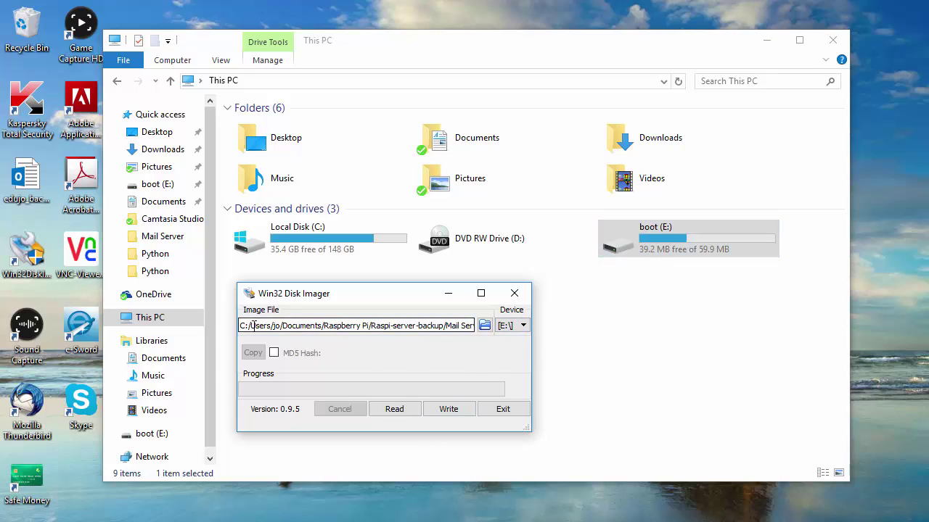
Read the SD card on E: into the image file and exit the imaging program when finished.
{"action": "left_click", "coordinate": [396, 411]}
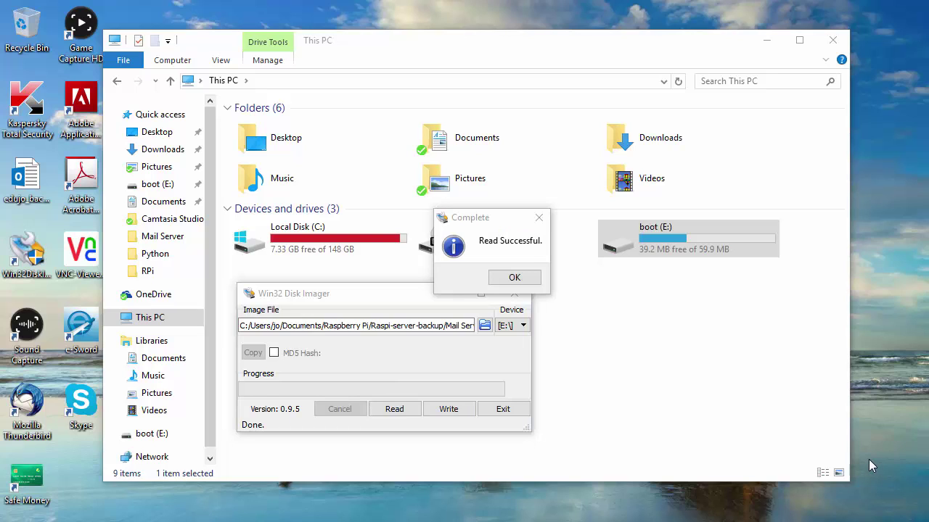
{"action": "left_click", "coordinate": [491, 220]}
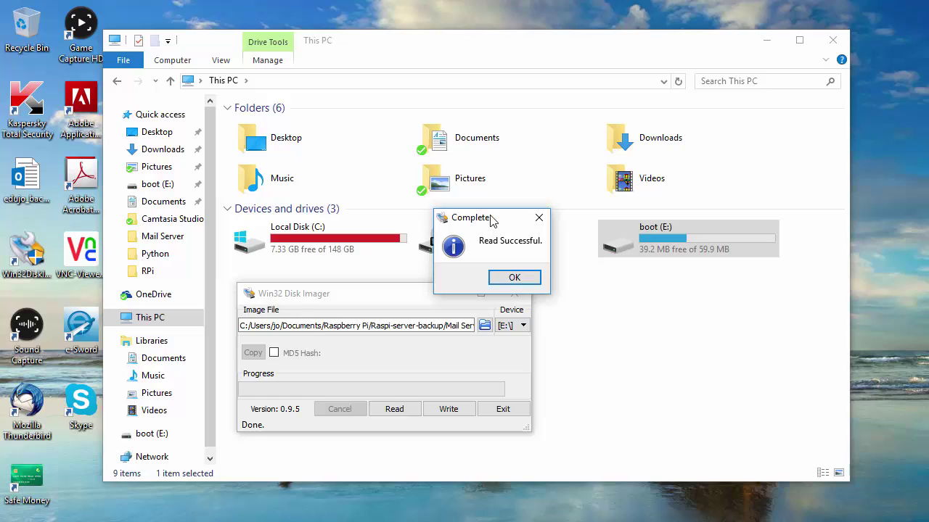
{"action": "left_click", "coordinate": [514, 279]}
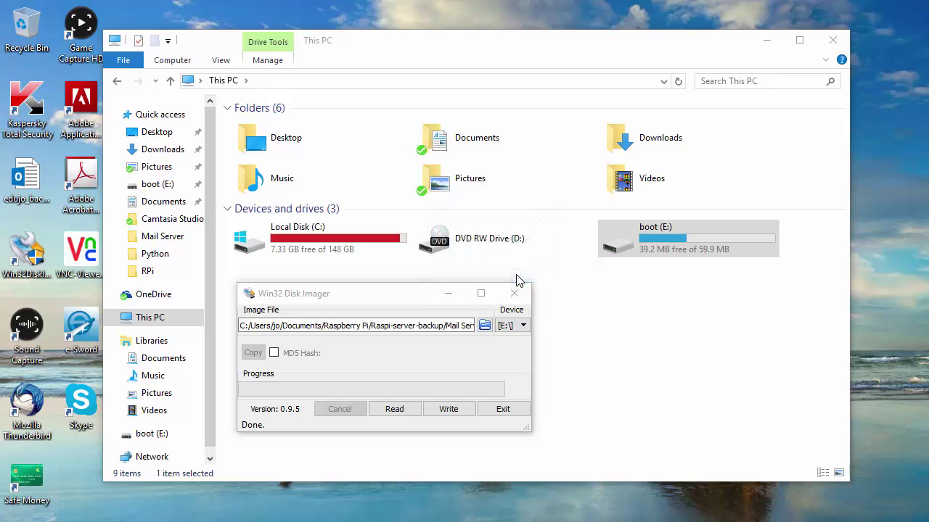
{"action": "left_click", "coordinate": [503, 409]}
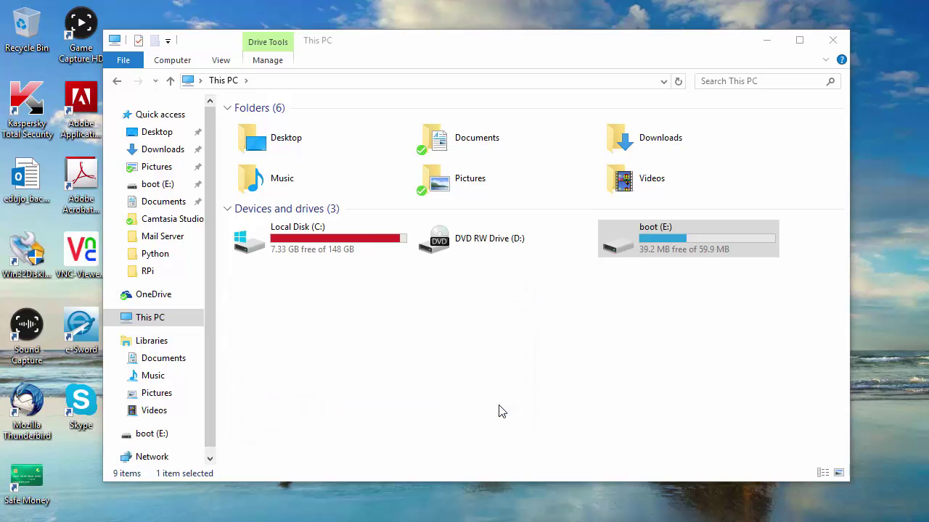
Open the Mail Server backup folder under Documents > Raspberry Pi > Raspi-server-backup in File Explorer.
{"action": "left_click", "coordinate": [165, 202]}
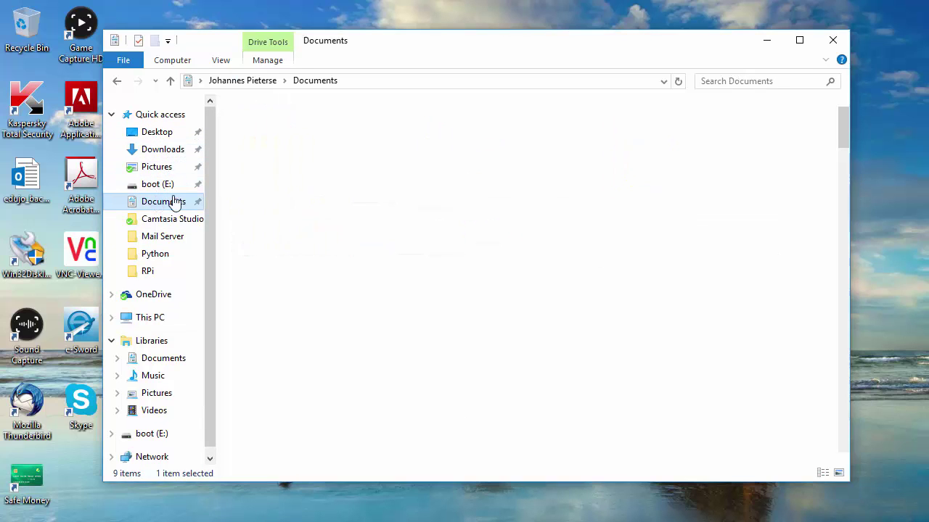
{"action": "left_click", "coordinate": [290, 277]}
{"action": "scroll", "coordinate": [290, 269], "scroll_direction": "down", "scroll_amount": 20}
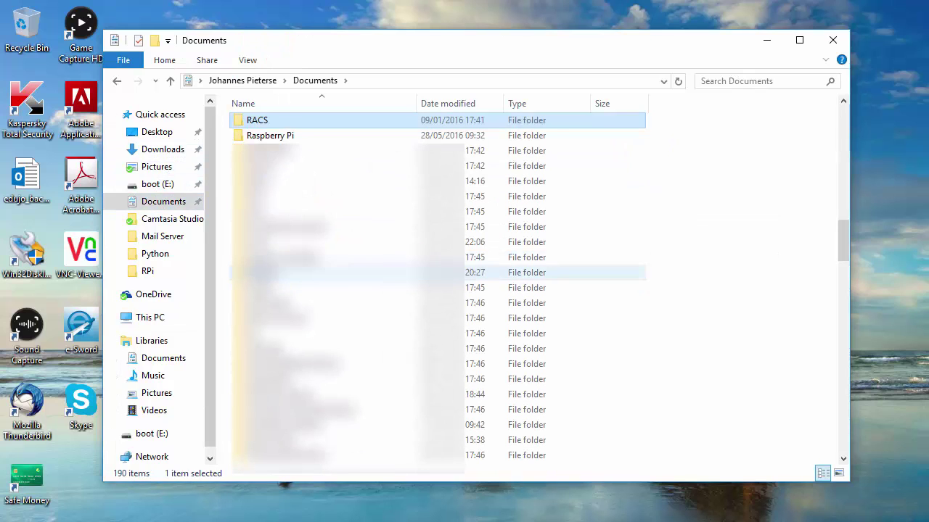
{"action": "left_click", "coordinate": [265, 138]}
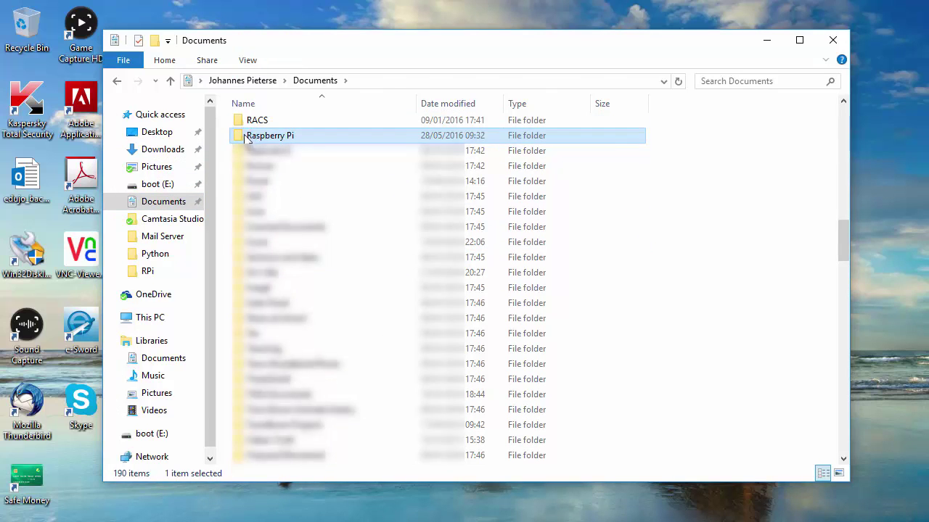
{"action": "double_click", "coordinate": [265, 138]}
{"action": "double_click", "coordinate": [241, 206]}
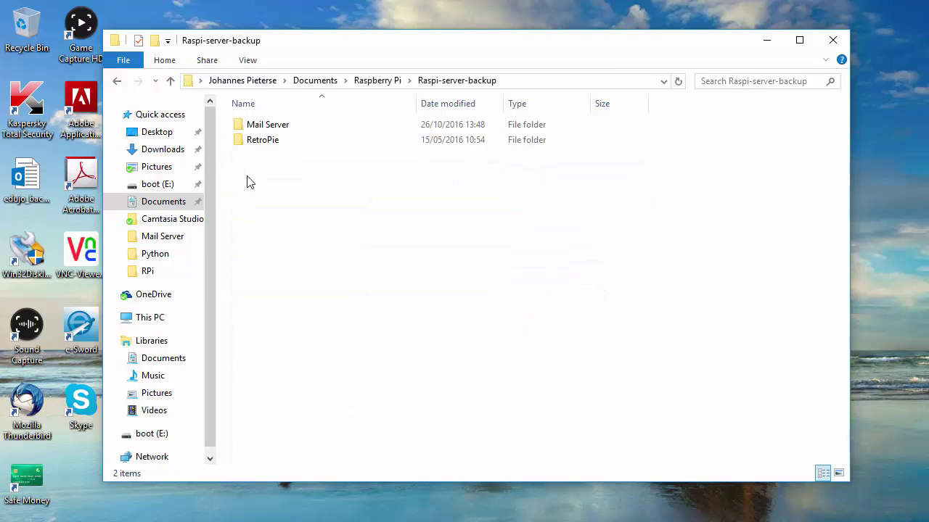
{"action": "left_click", "coordinate": [240, 130]}
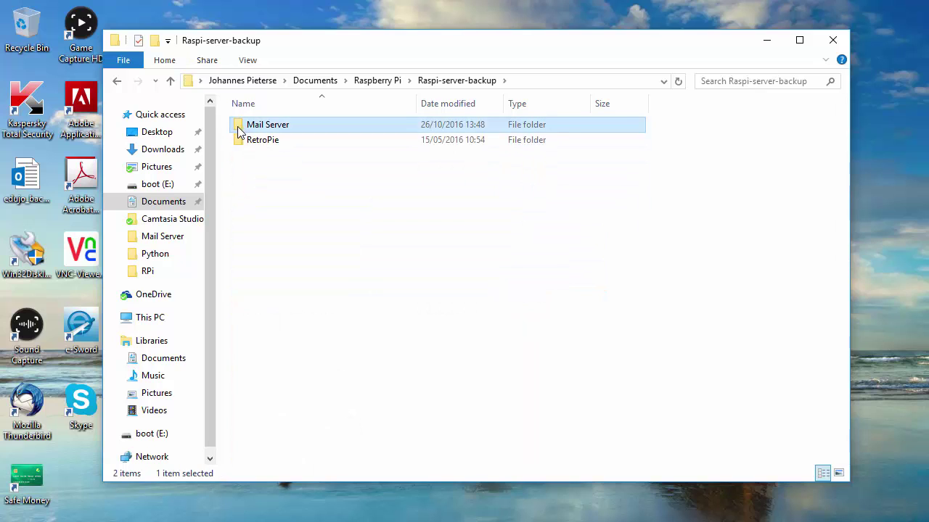
{"action": "double_click", "coordinate": [241, 129]}
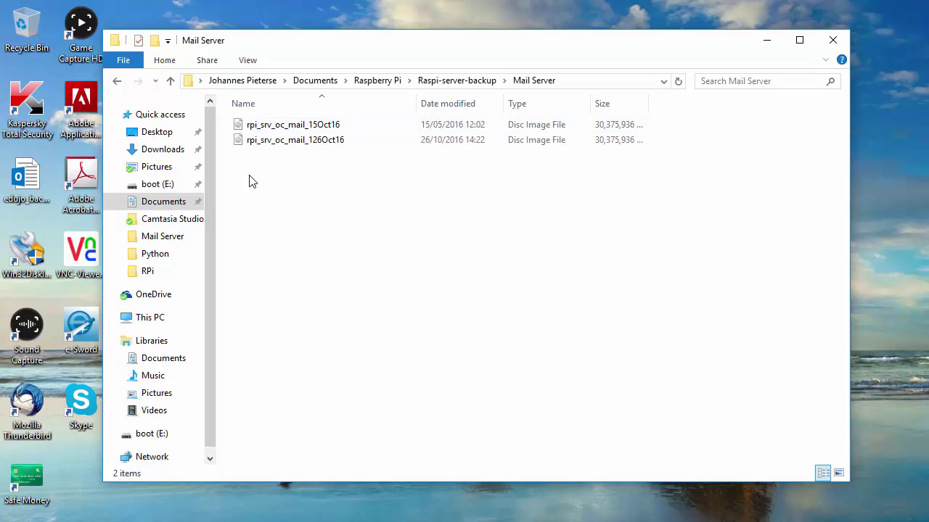
Rename the new disc image file rpi_srv_oc_mail_126Oct16 as rpi_srv_oc_mail_26Oct16.
{"action": "left_click", "coordinate": [307, 145]}
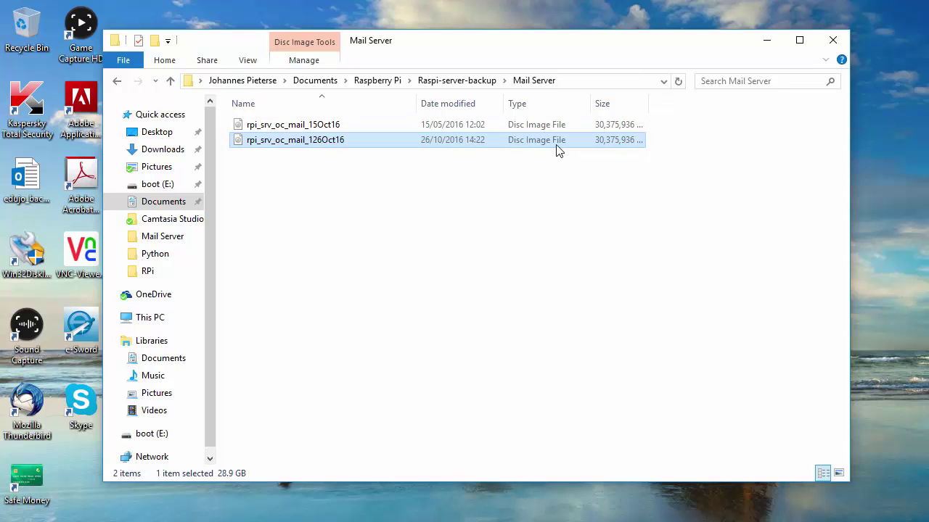
{"action": "left_click", "coordinate": [315, 143]}
{"action": "left_click", "coordinate": [314, 141]}
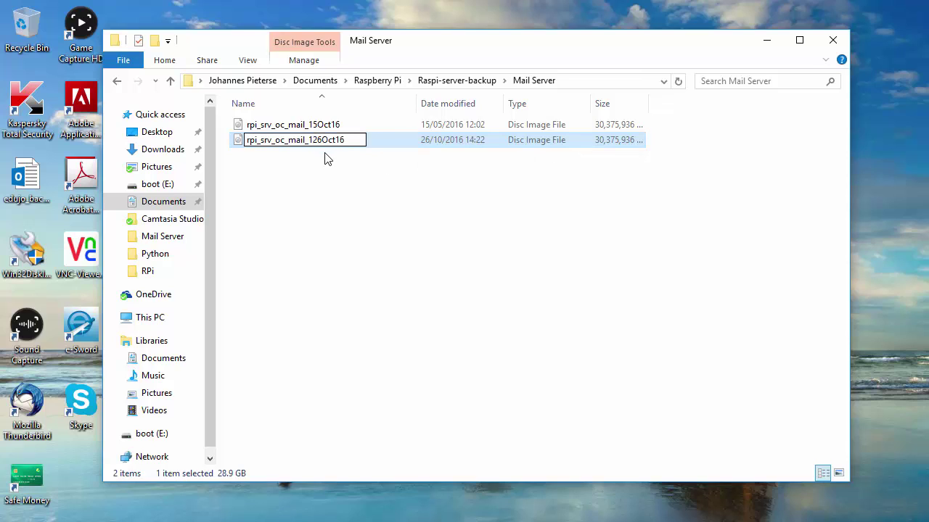
{"action": "key", "text": "BackSpace"}
{"action": "left_click", "coordinate": [326, 179]}
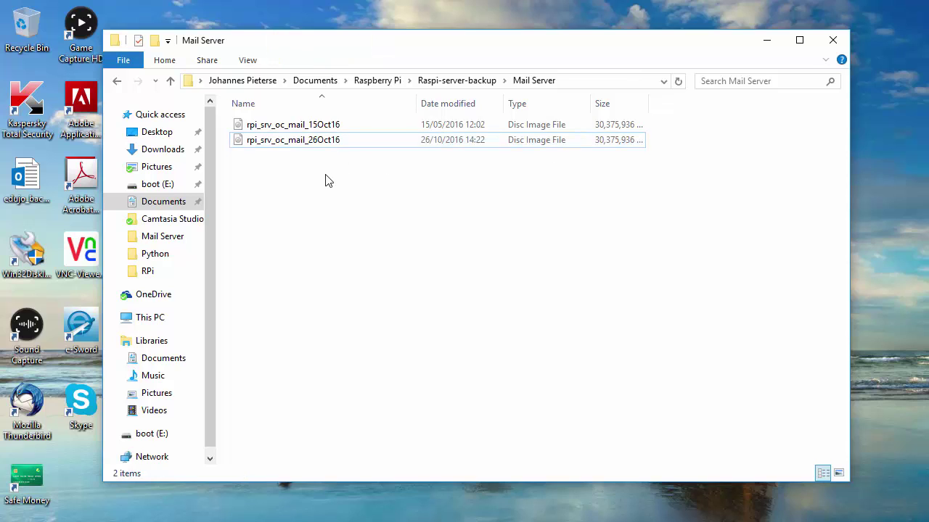
Select the 26Oct16 image file to check it and return to the This PC overview.
{"action": "left_click", "coordinate": [319, 147]}
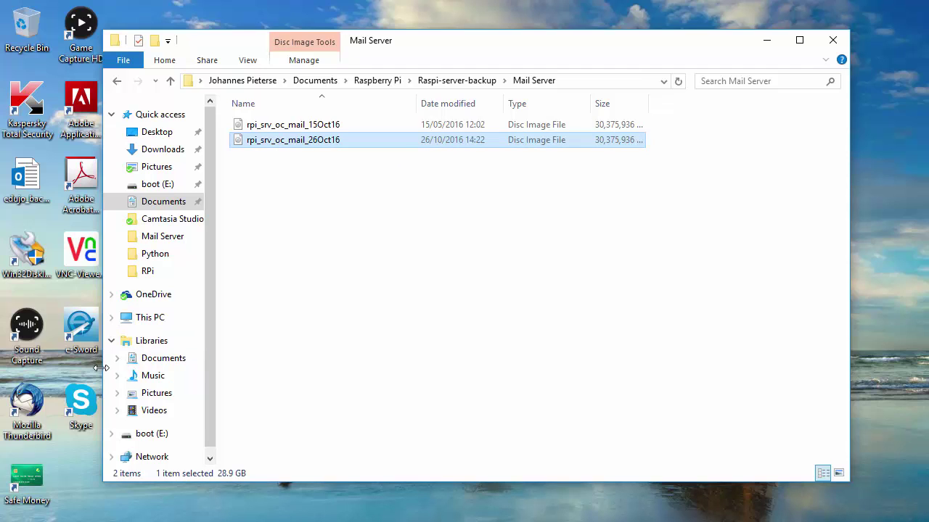
{"action": "left_click", "coordinate": [152, 321]}
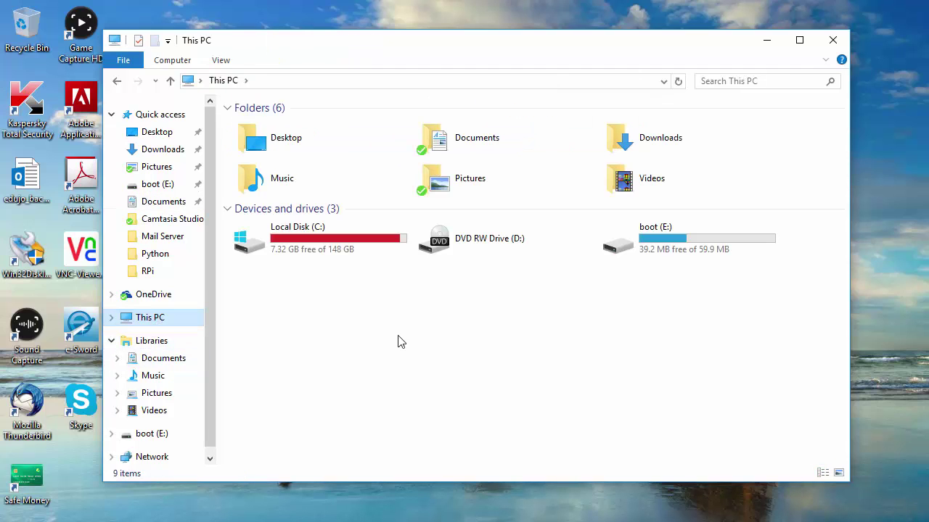